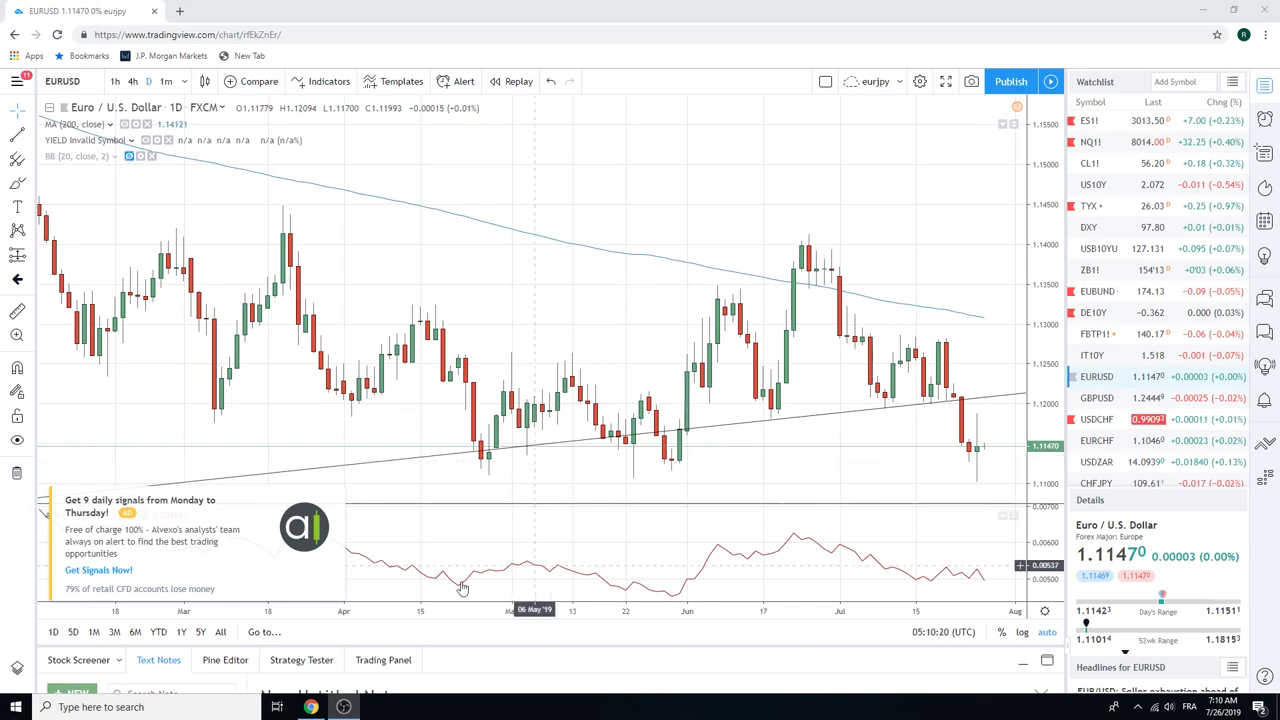
Close the advert popup in the lower-left corner of the EURUSD daily chart
{"action": "left_click", "coordinate": [337, 498]}
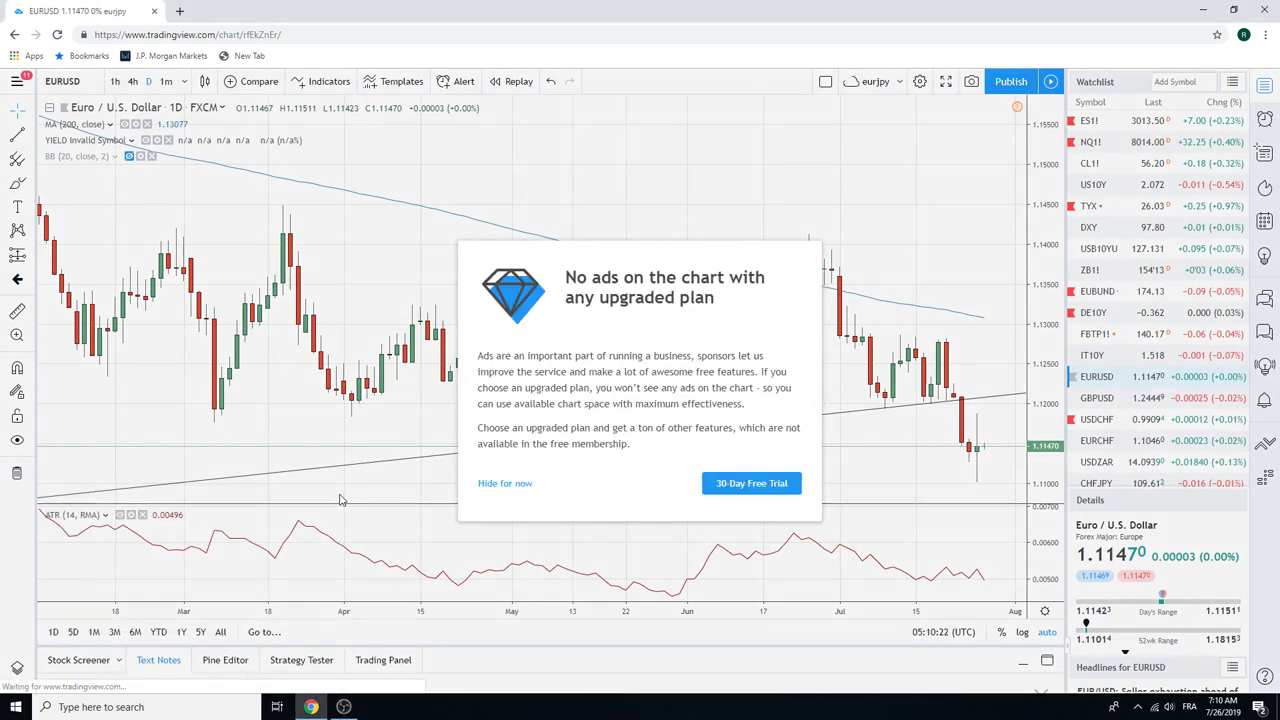
Dismiss the 'No ads on the chart' upgrade offer with 'Hide for now'
{"action": "left_click", "coordinate": [491, 484]}
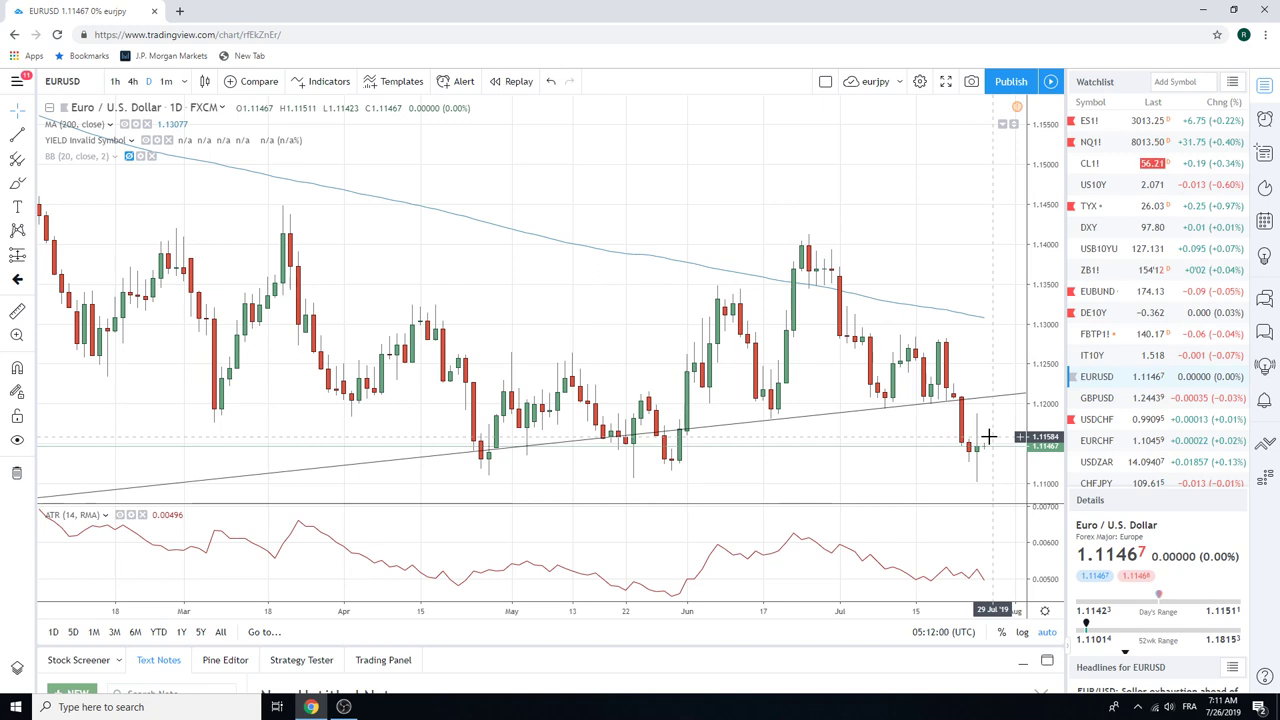
Load the EURJPY daily chart from the watchlist and scroll further down the list
{"action": "scroll", "coordinate": [1133, 366], "scroll_direction": "down", "scroll_amount": 1}
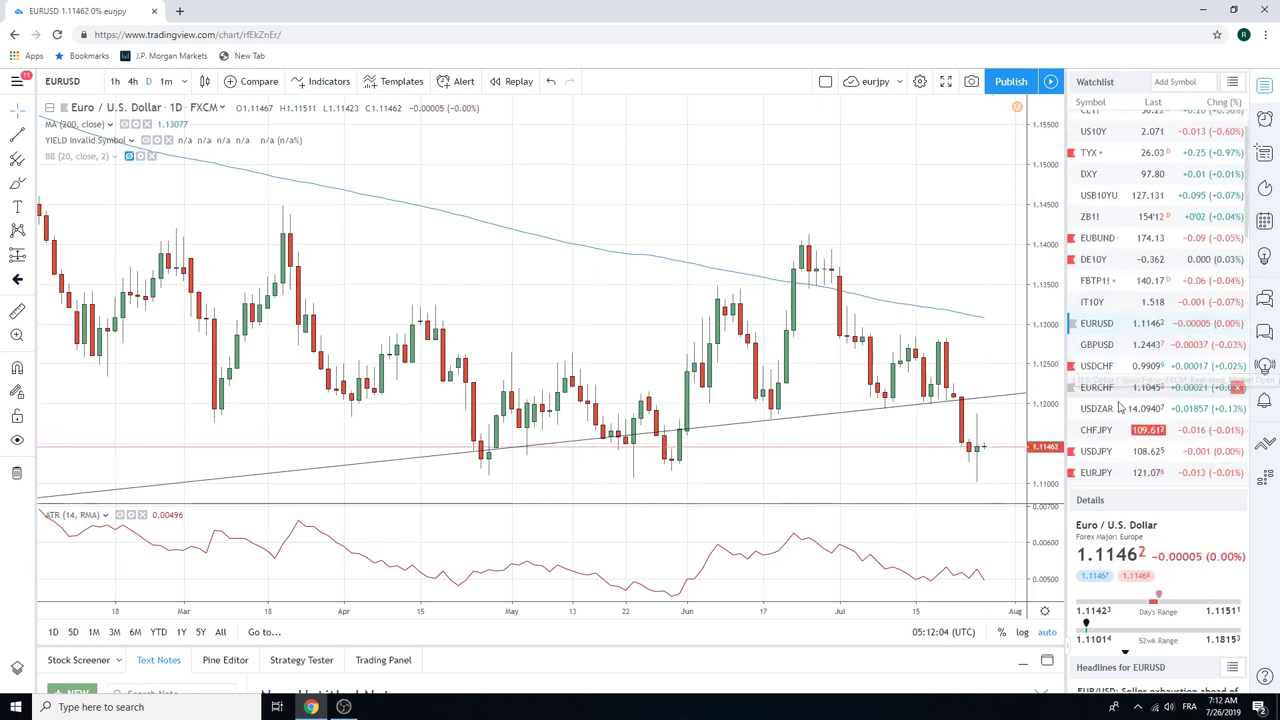
{"action": "left_click", "coordinate": [1097, 474]}
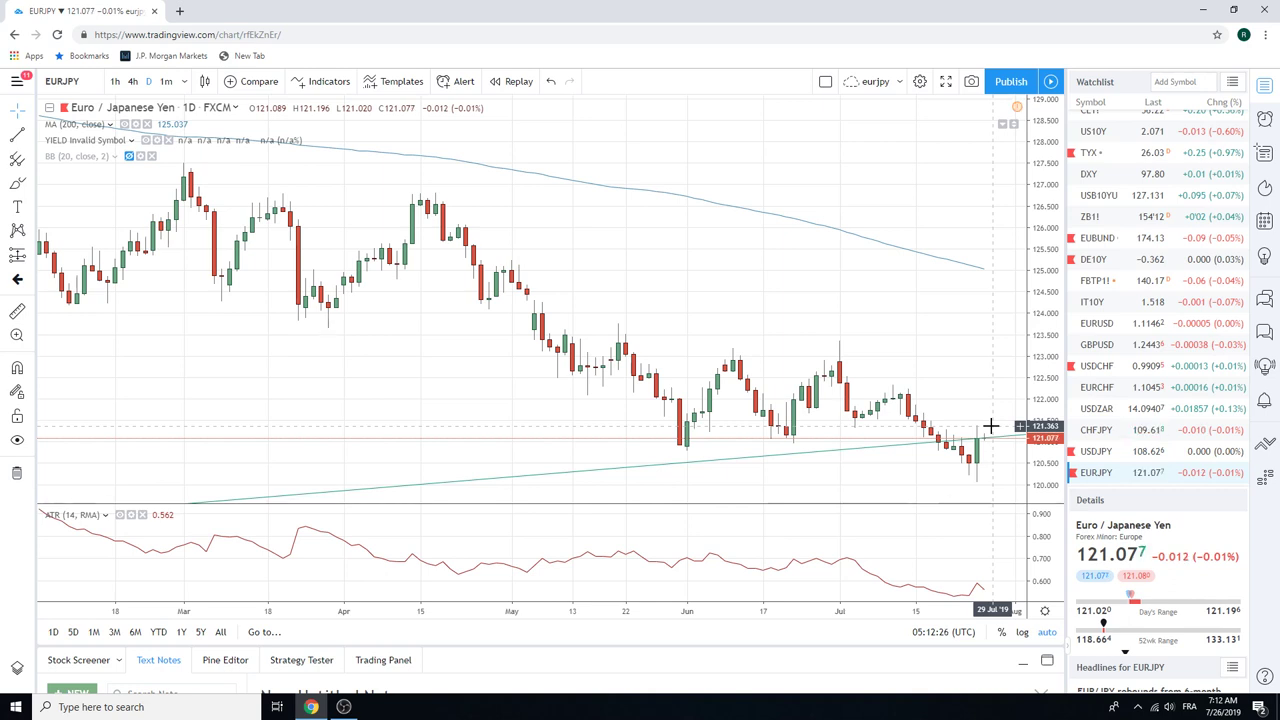
{"action": "scroll", "coordinate": [1125, 408], "scroll_direction": "down", "scroll_amount": 2}
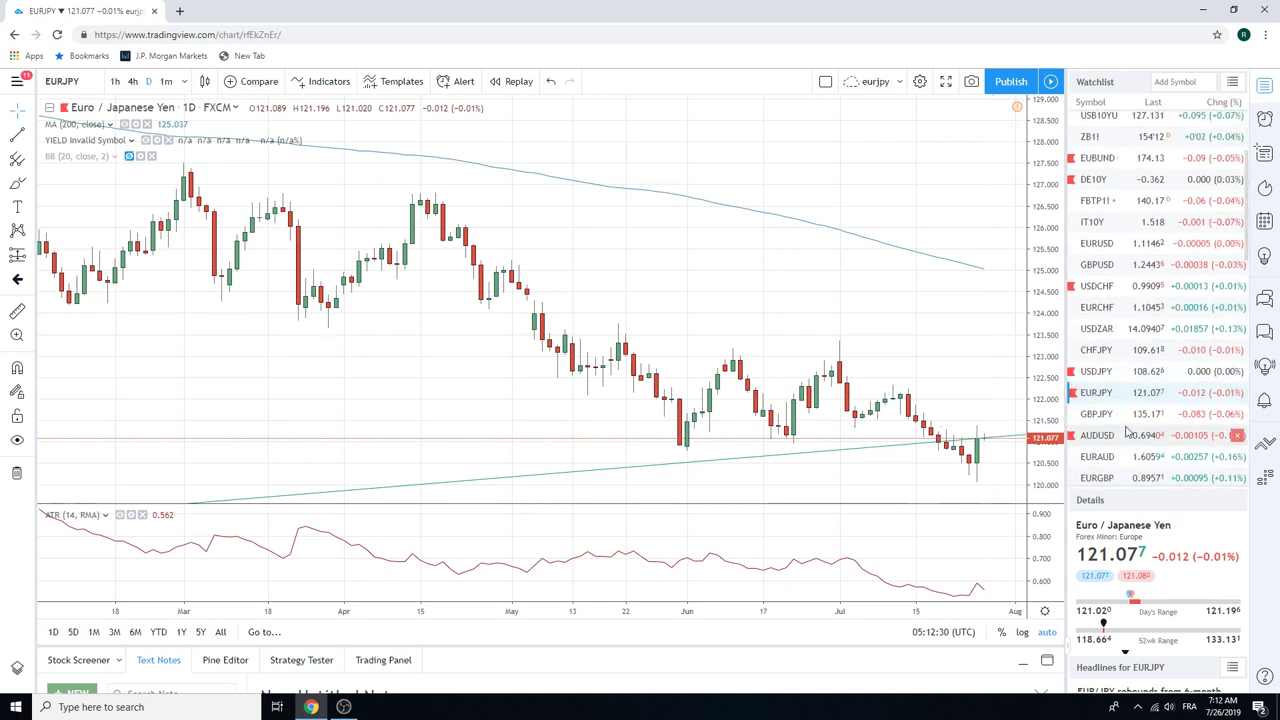
{"action": "scroll", "coordinate": [1135, 388], "scroll_direction": "down", "scroll_amount": 1}
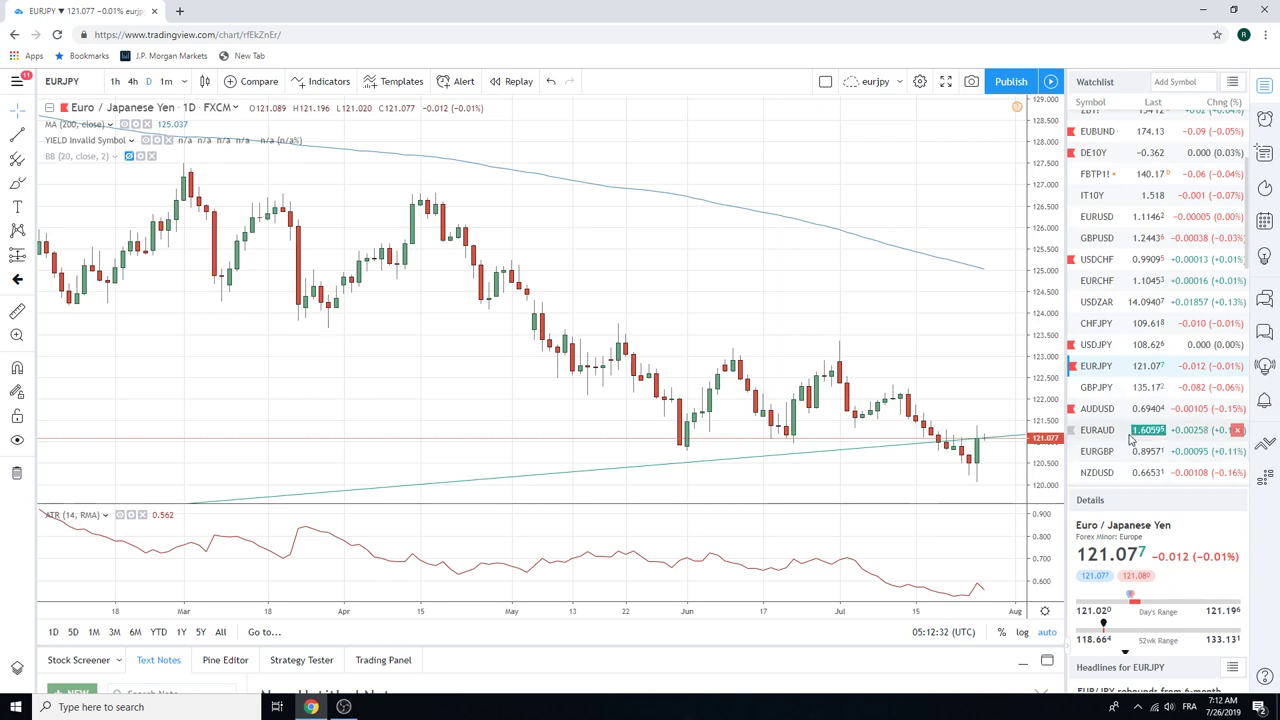
{"action": "scroll", "coordinate": [1157, 390], "scroll_direction": "down", "scroll_amount": 1}
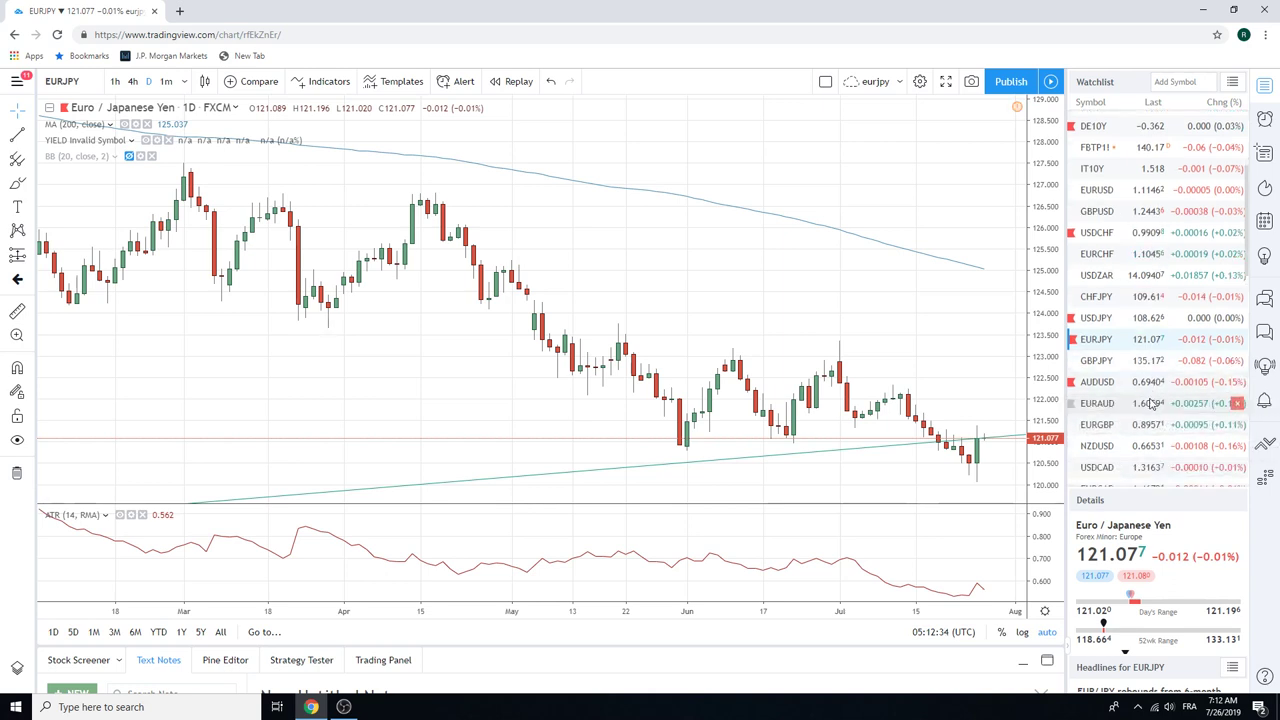
{"action": "scroll", "coordinate": [1151, 404], "scroll_direction": "down", "scroll_amount": 1}
Load the EURCAD daily chart from the watchlist
{"action": "left_click", "coordinate": [1140, 466]}
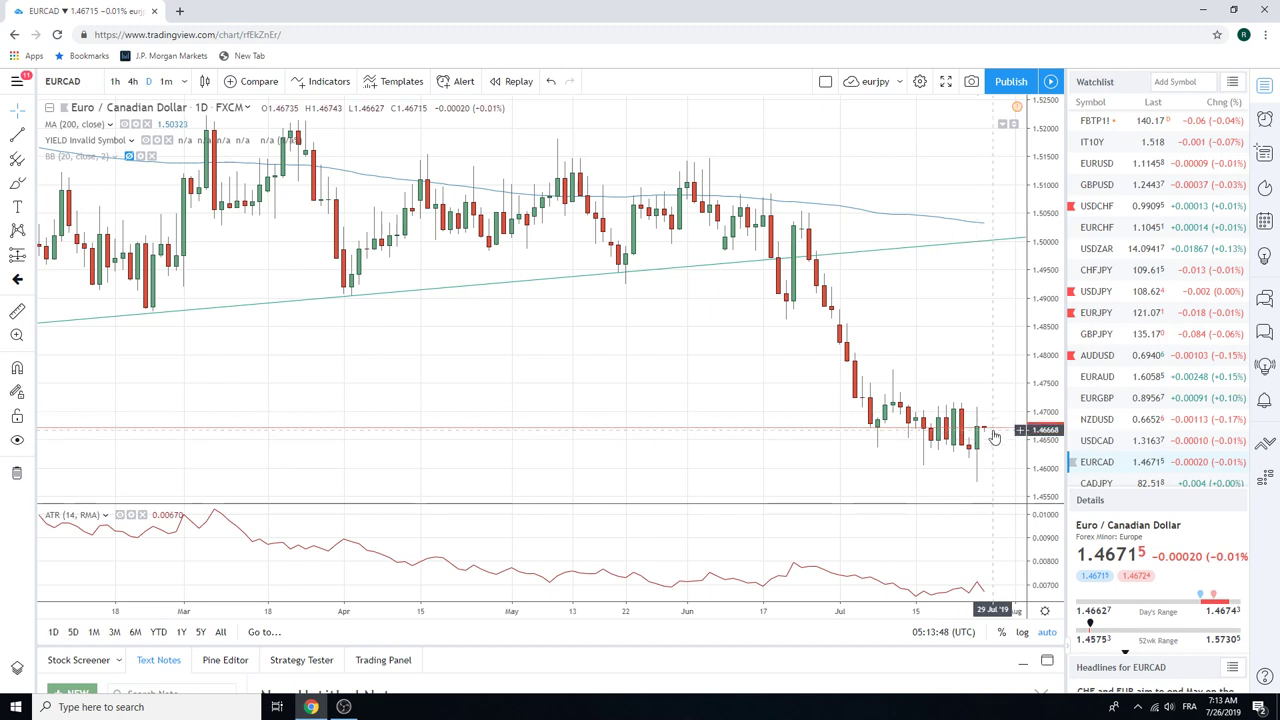
On the hourly EURCAD chart, draw a falling extended line from the 10 Jul high, then return to daily
{"action": "left_click", "coordinate": [115, 81]}
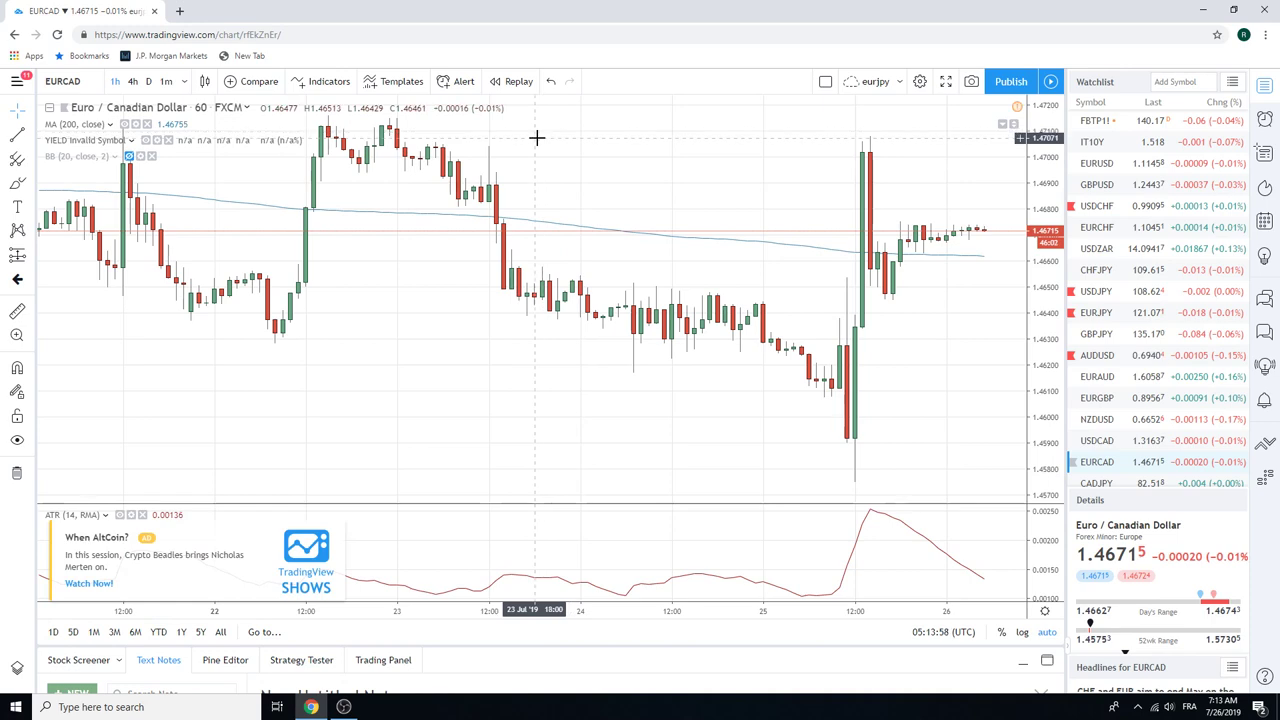
{"action": "scroll", "coordinate": [537, 137], "scroll_direction": "down", "scroll_amount": 5}
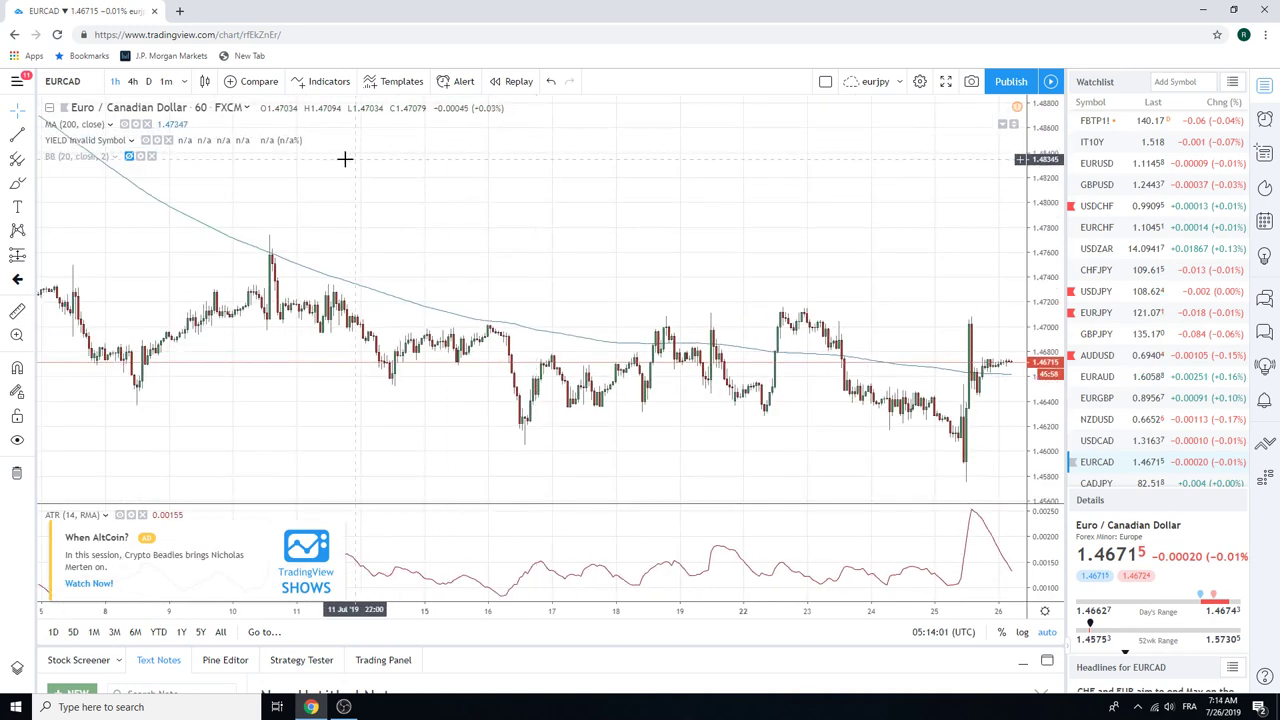
{"action": "left_click", "coordinate": [31, 141]}
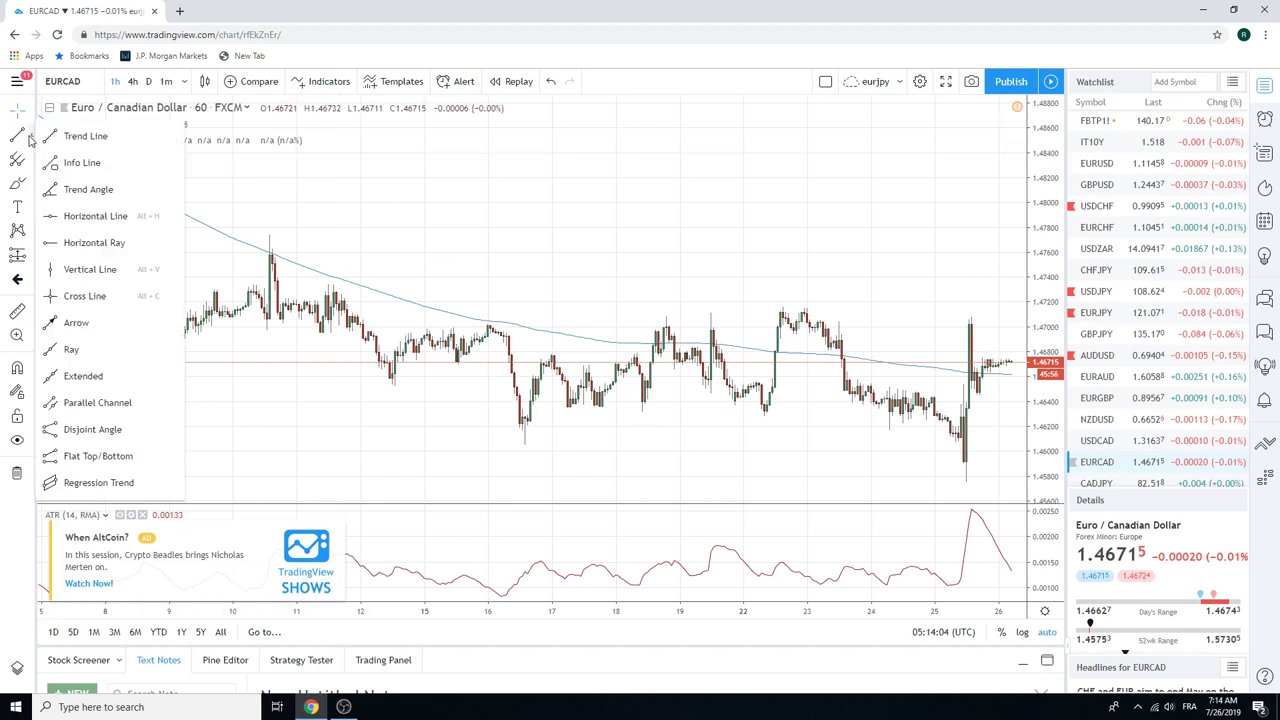
{"action": "left_click", "coordinate": [122, 375]}
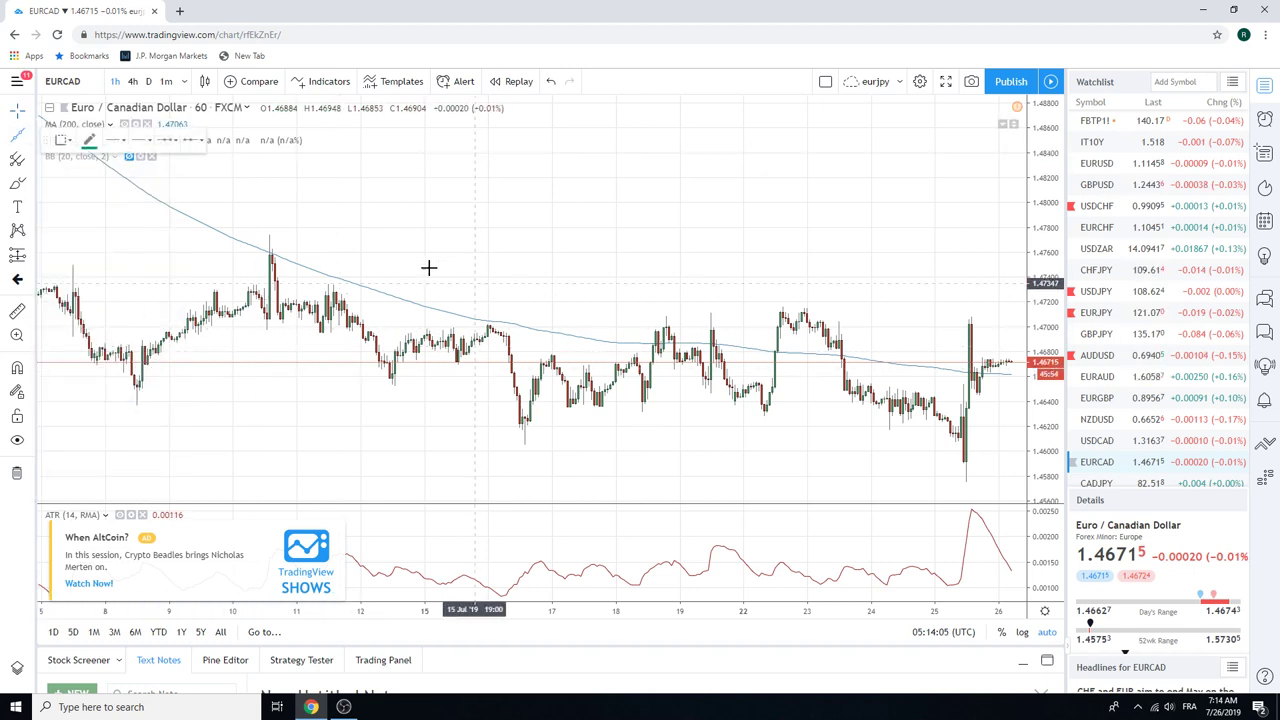
{"action": "left_click", "coordinate": [267, 234]}
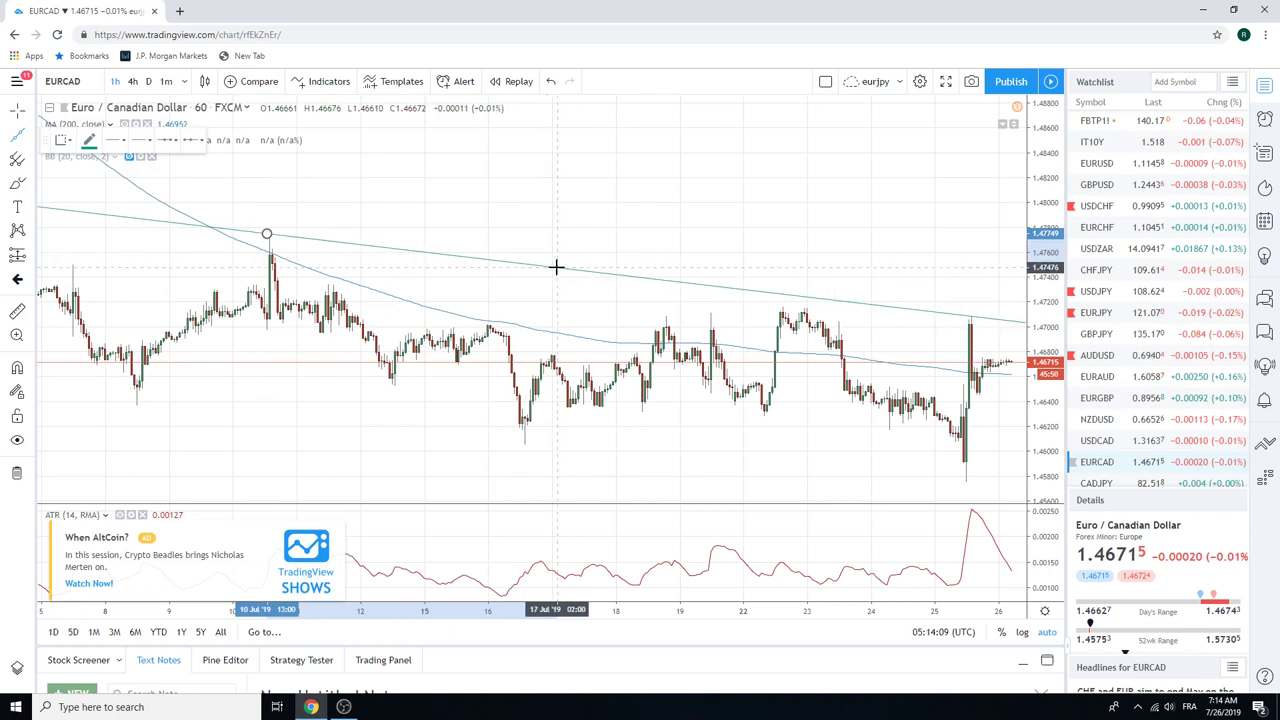
{"action": "left_click", "coordinate": [556, 267]}
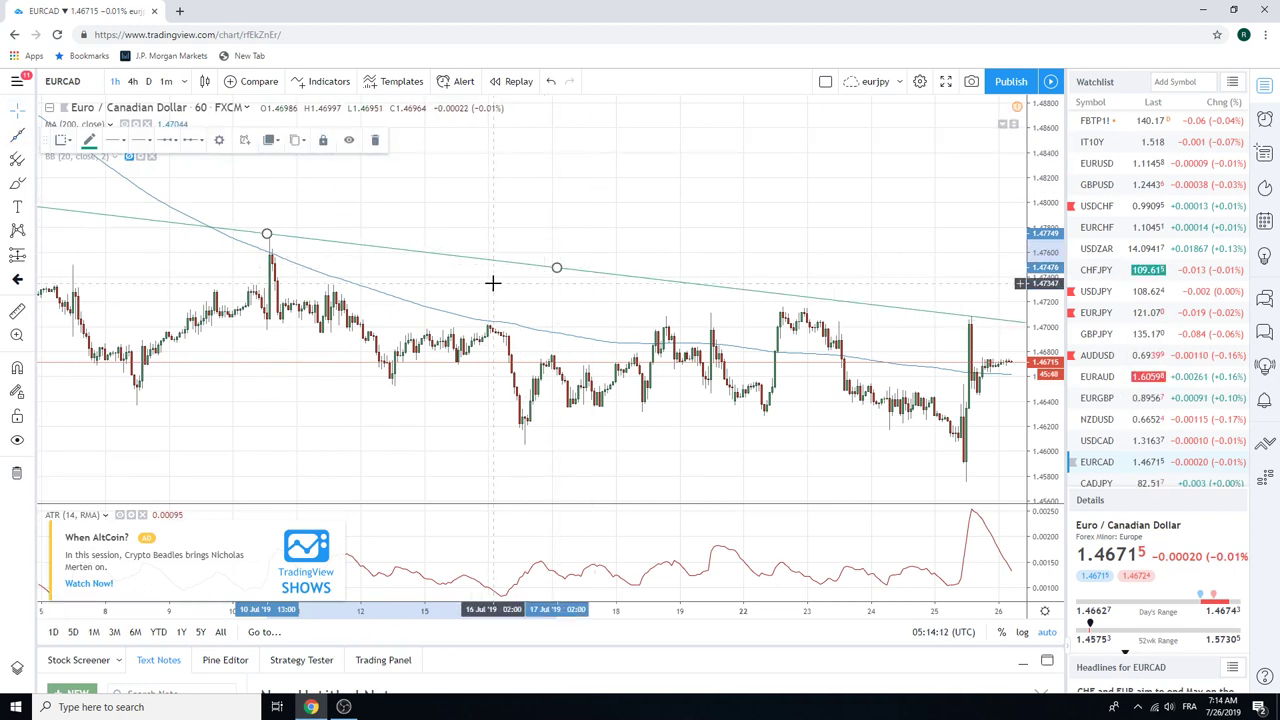
{"action": "left_click", "coordinate": [148, 81]}
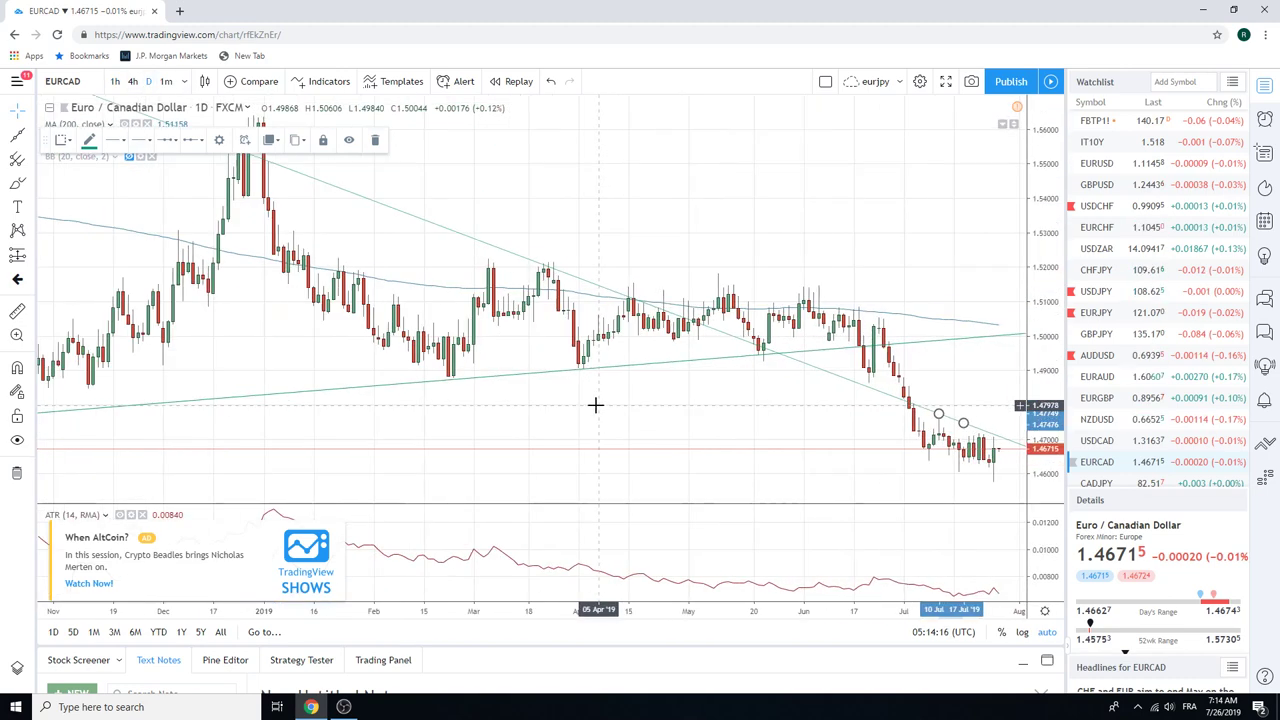
{"action": "scroll", "coordinate": [595, 404], "scroll_direction": "up", "scroll_amount": 5}
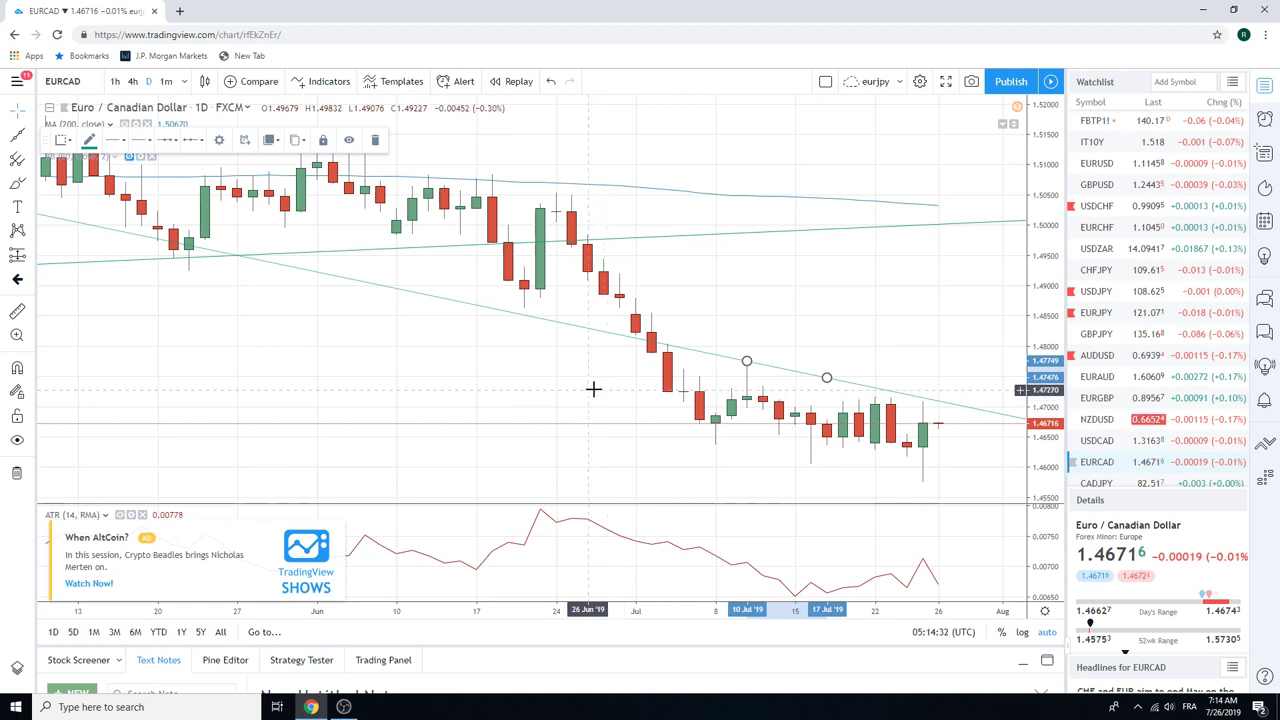
Load the Euro Bund (EUBUND) daily chart from the top of the watchlist
{"action": "scroll", "coordinate": [1136, 330], "scroll_direction": "up", "scroll_amount": 1}
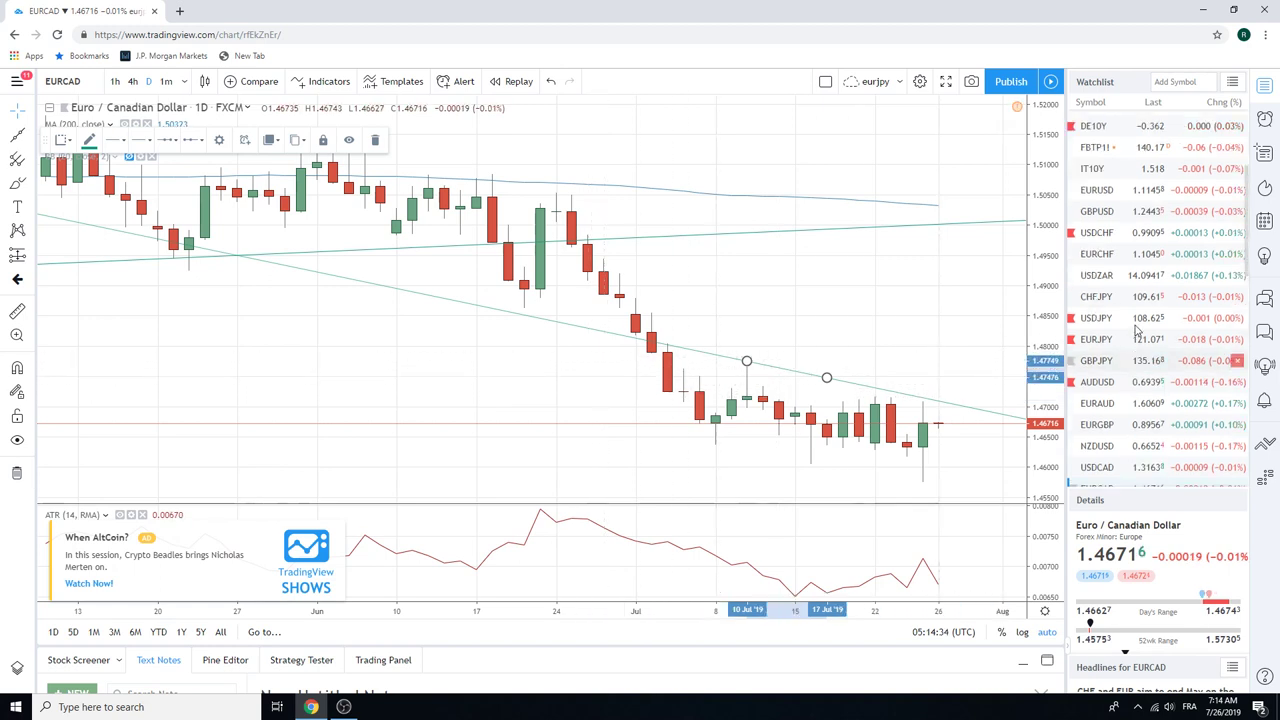
{"action": "scroll", "coordinate": [1136, 330], "scroll_direction": "up", "scroll_amount": 2}
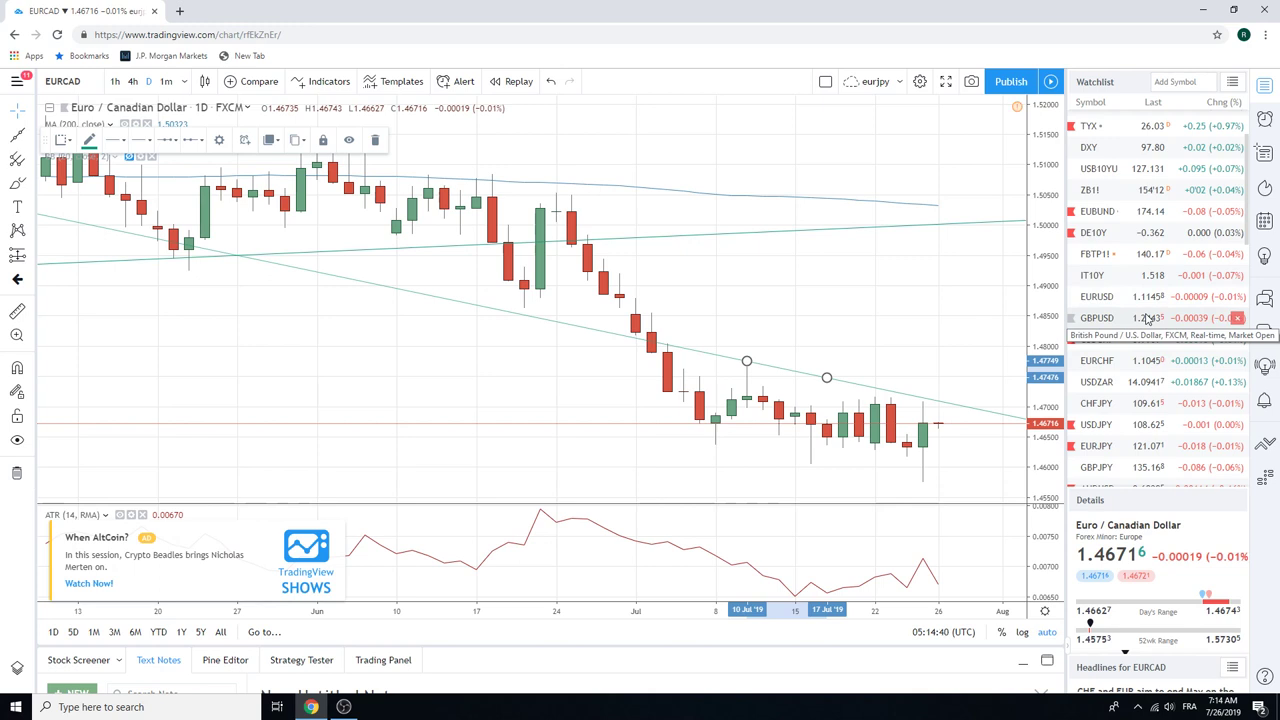
{"action": "left_click", "coordinate": [1110, 213]}
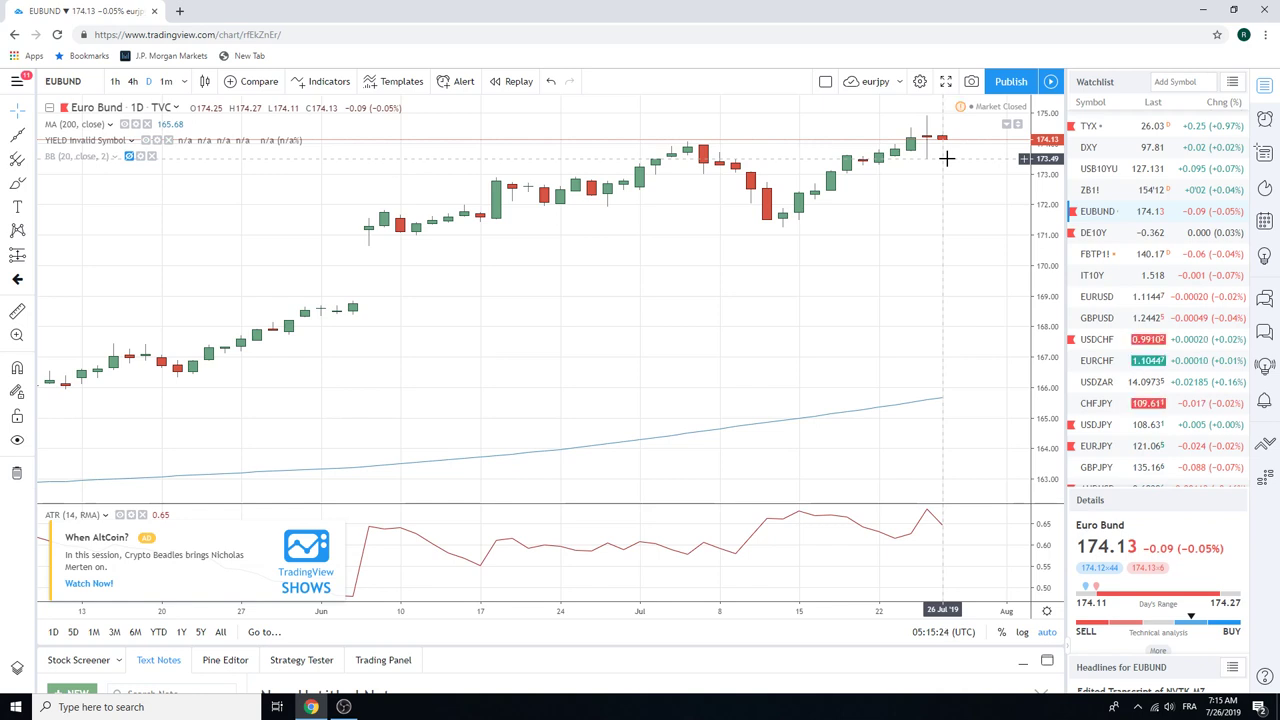
{"action": "scroll", "coordinate": [1125, 185], "scroll_direction": "down", "scroll_amount": 4}
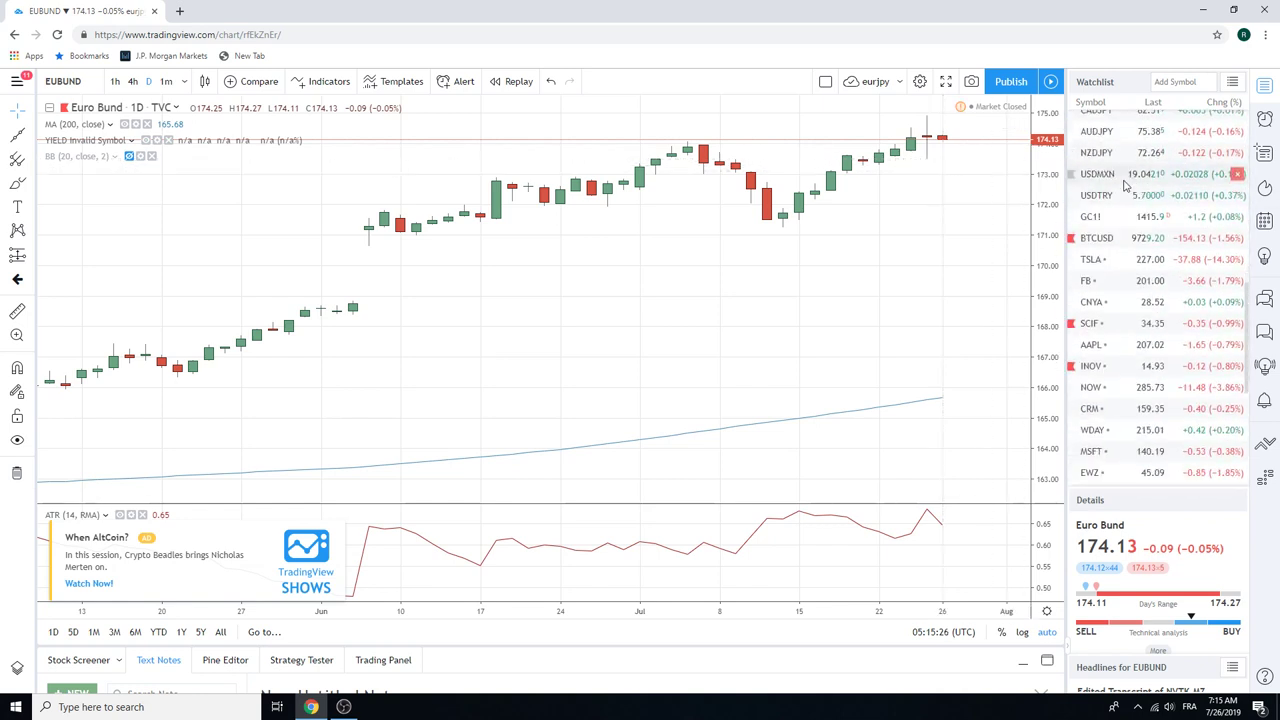
{"action": "scroll", "coordinate": [1125, 185], "scroll_direction": "down", "scroll_amount": 5}
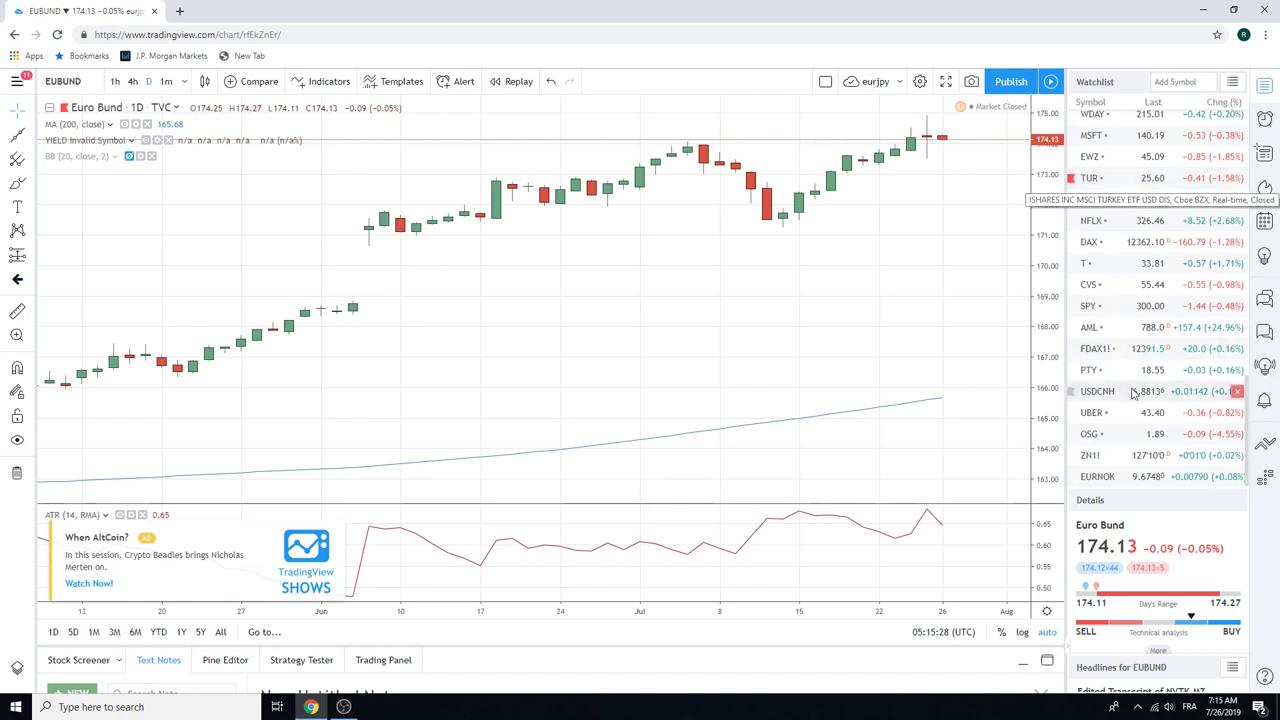
Load the 10 Year T-Note Futures (ZN1!) daily chart from the watchlist
{"action": "left_click", "coordinate": [1125, 456]}
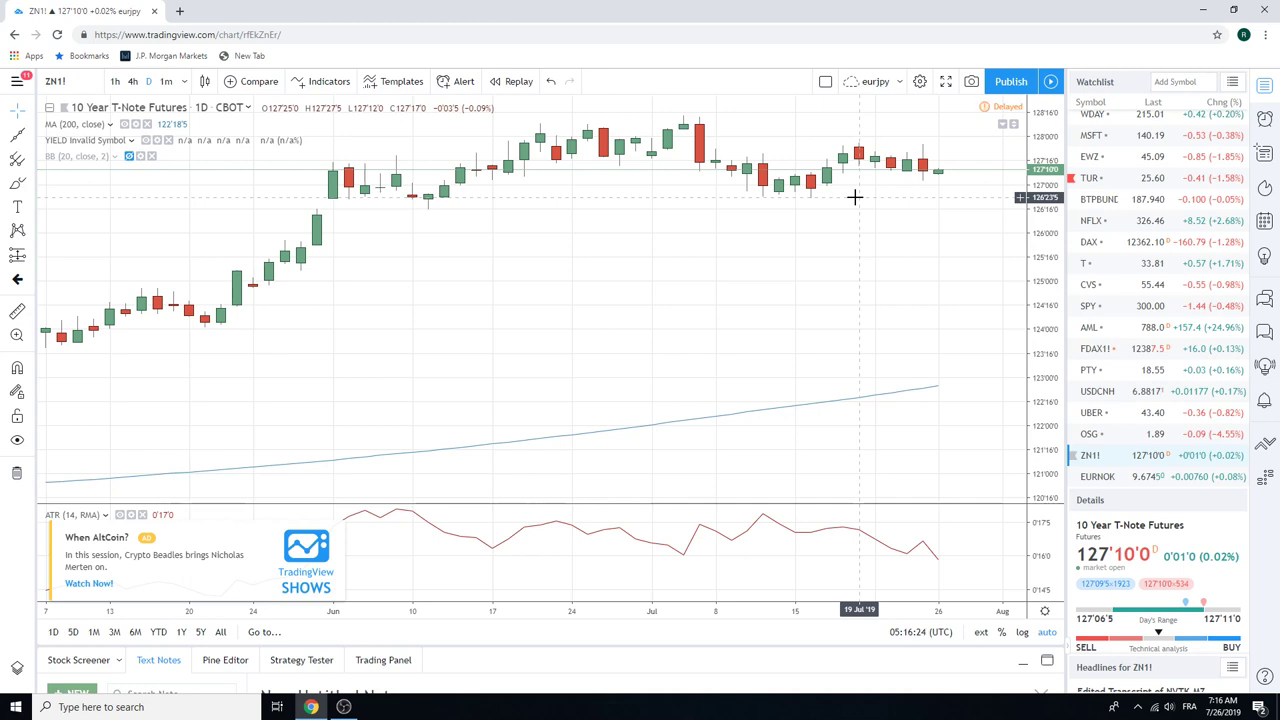
{"action": "scroll", "coordinate": [1135, 300], "scroll_direction": "down", "scroll_amount": 10}
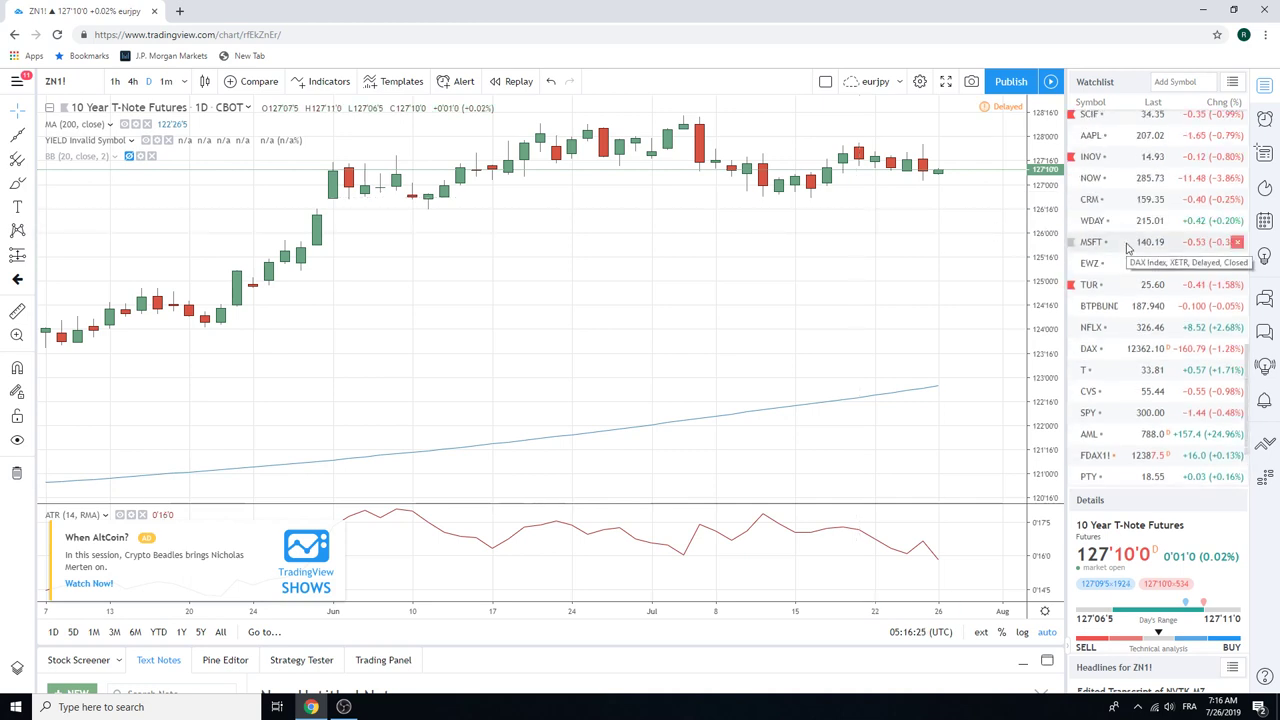
{"action": "scroll", "coordinate": [1127, 247], "scroll_direction": "up", "scroll_amount": 4}
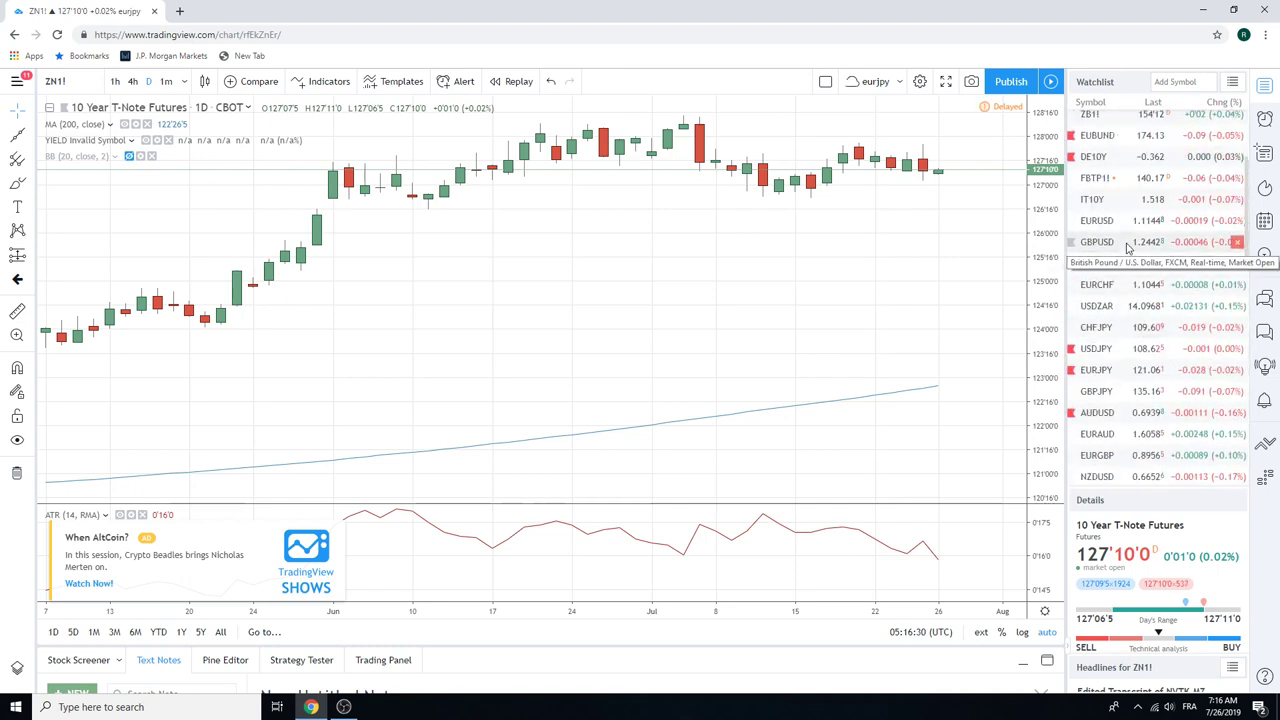
{"action": "scroll", "coordinate": [1127, 247], "scroll_direction": "up", "scroll_amount": 1}
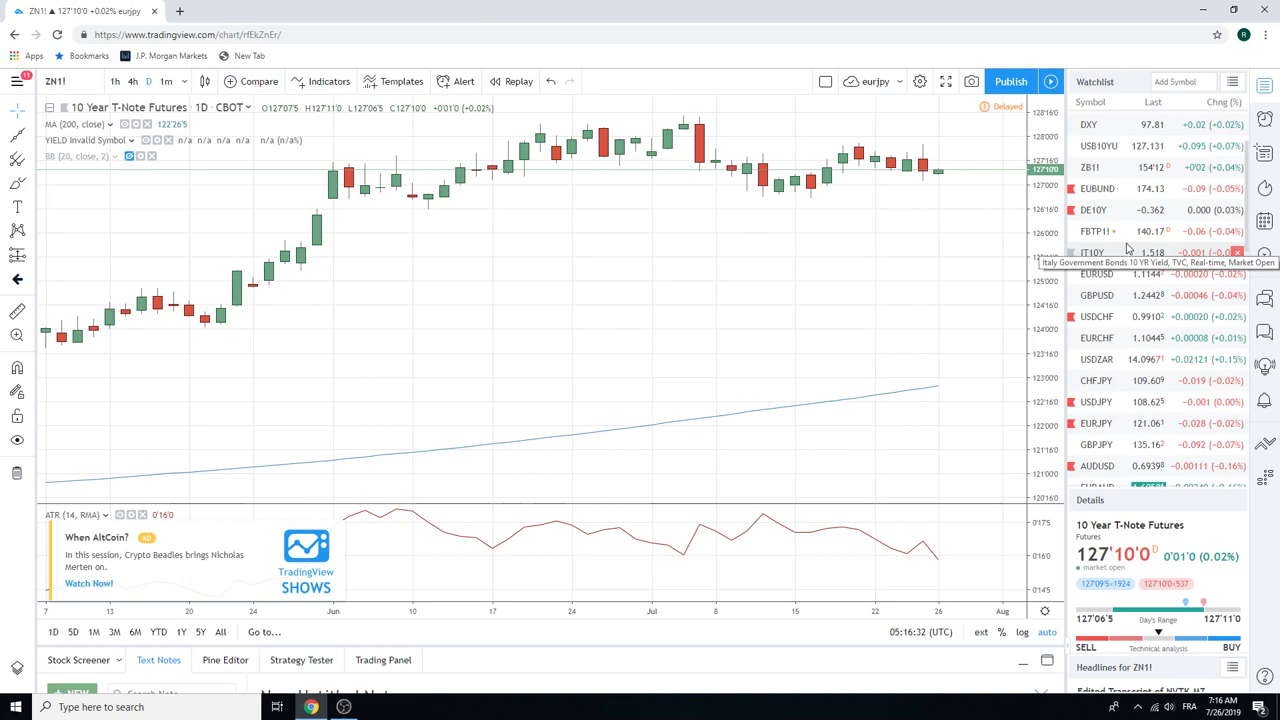
{"action": "scroll", "coordinate": [1127, 247], "scroll_direction": "up", "scroll_amount": 1}
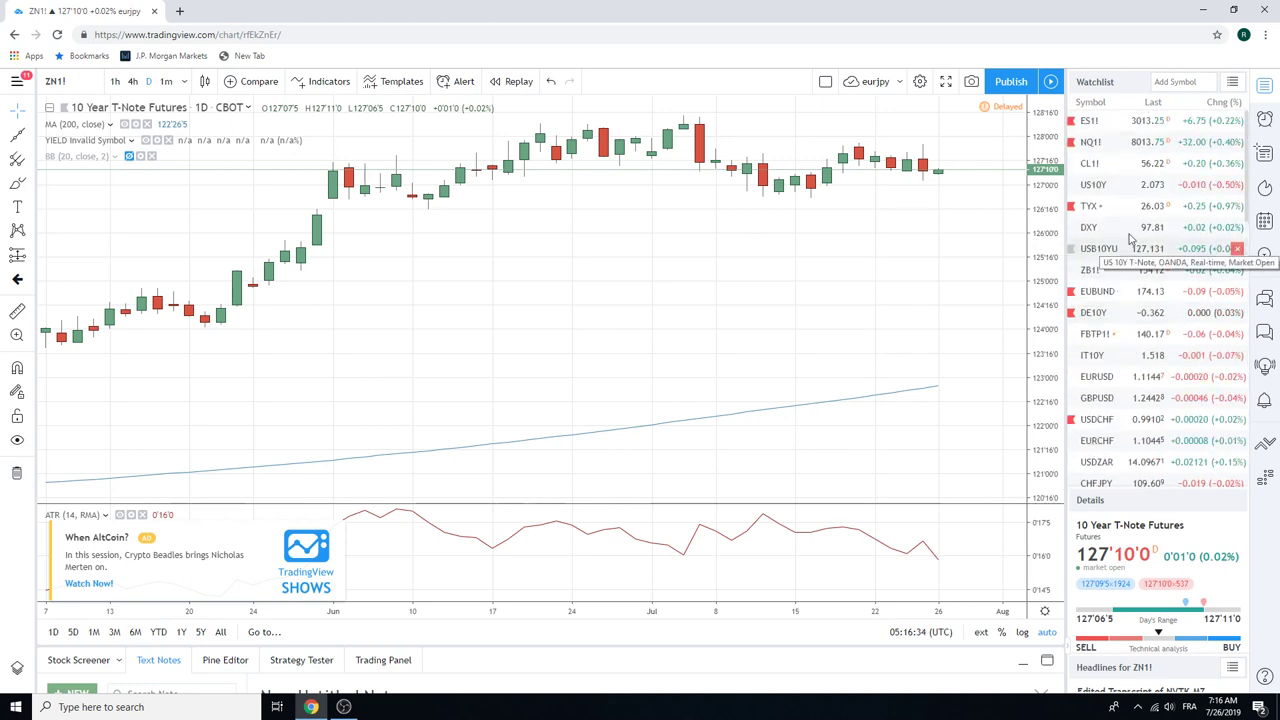
Load the US10Y 10-year yield daily chart from the watchlist
{"action": "left_click", "coordinate": [1130, 186]}
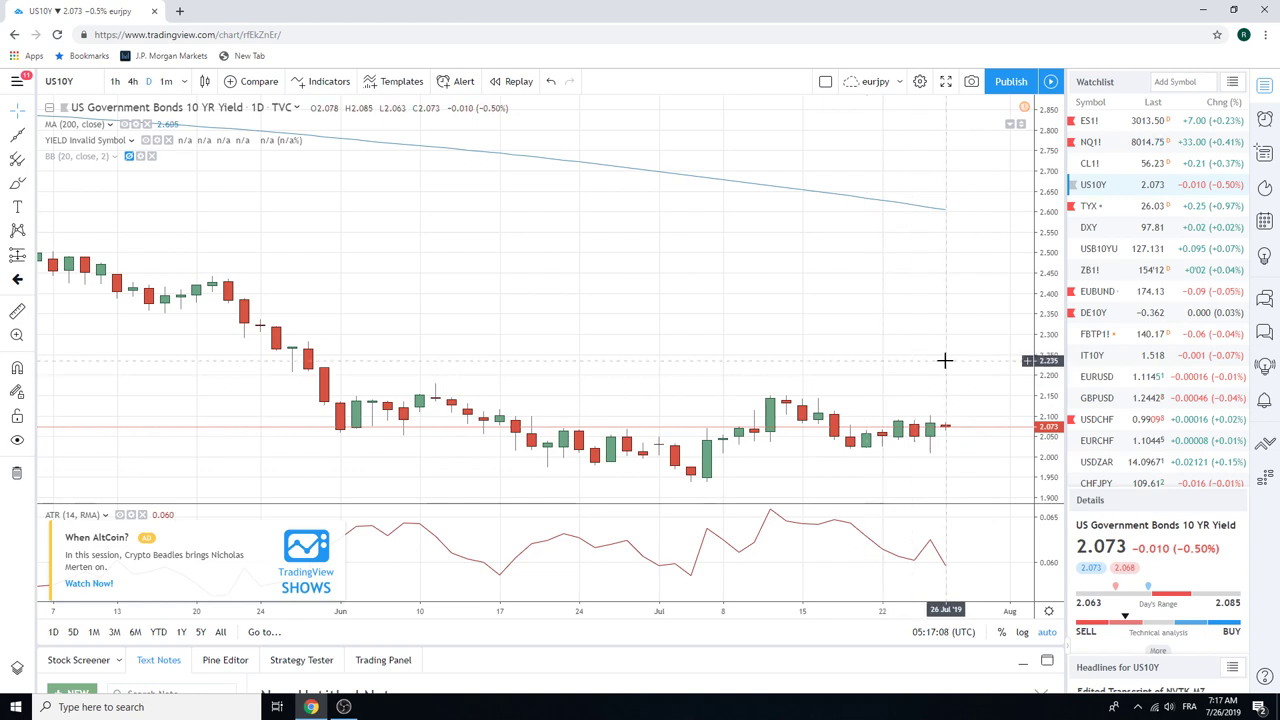
Load the USDZAR daily chart from the watchlist
{"action": "left_click", "coordinate": [1100, 462]}
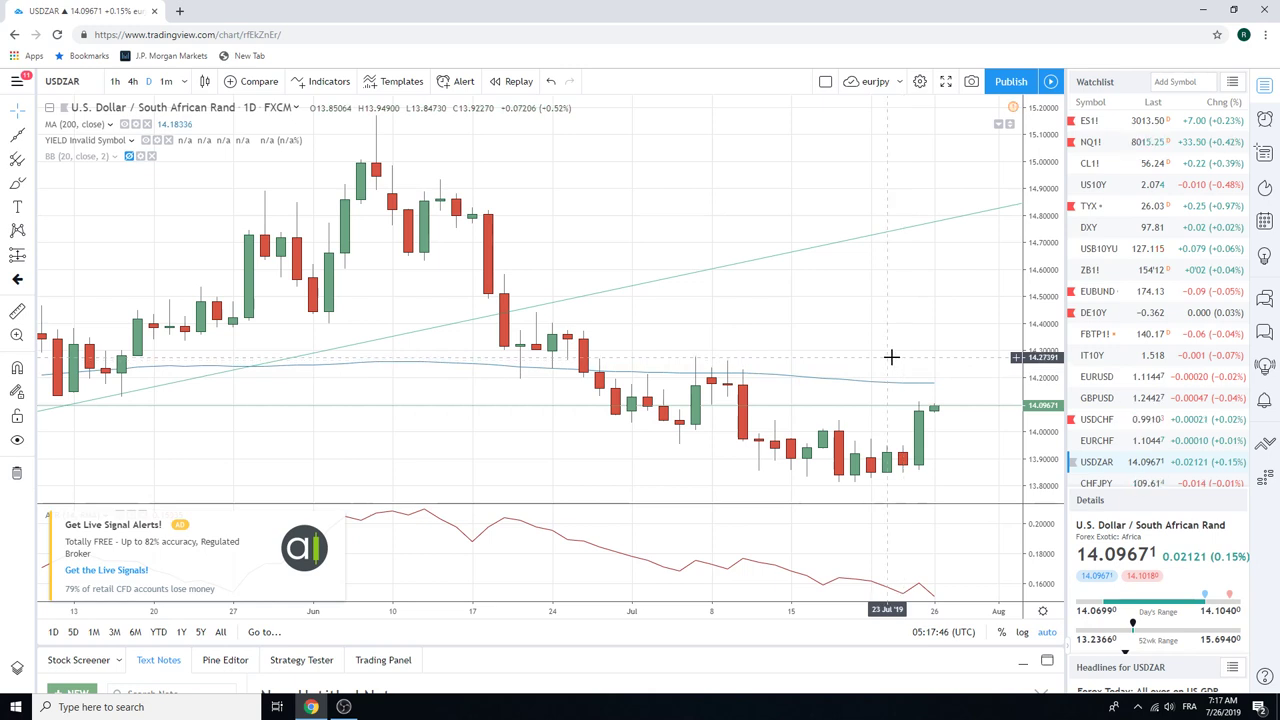
Load the S&P 500 E-mini Futures (ES1!) daily chart for review
{"action": "left_click", "coordinate": [1085, 121]}
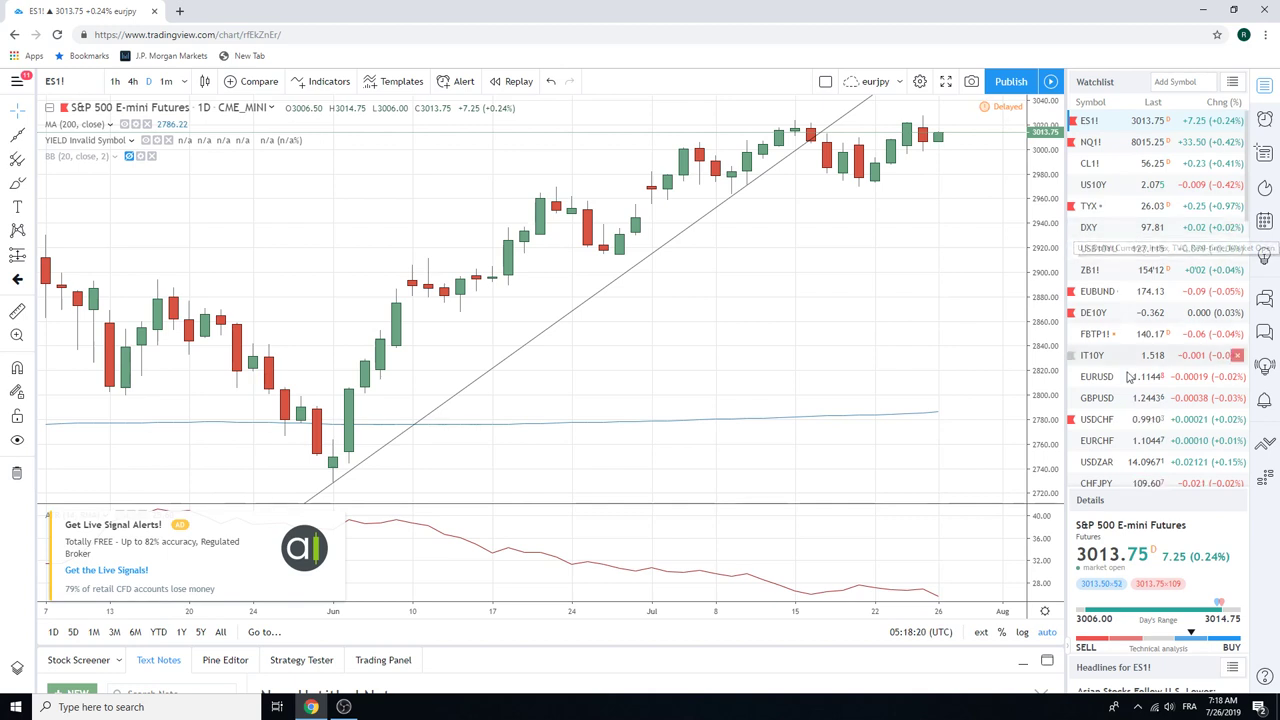
Load the USDCHF daily chart from the watchlist
{"action": "left_click", "coordinate": [1124, 419]}
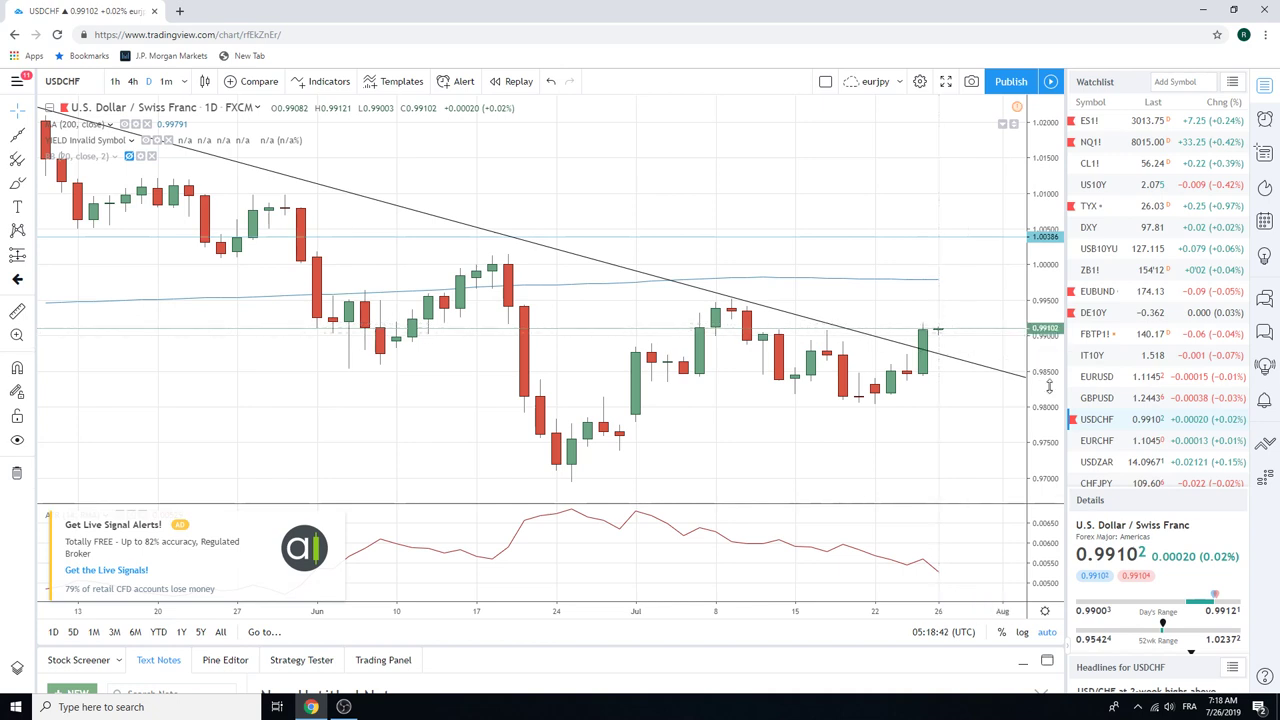
Switch the chart to the EURCHF daily chart from the watchlist
{"action": "left_click", "coordinate": [1098, 445]}
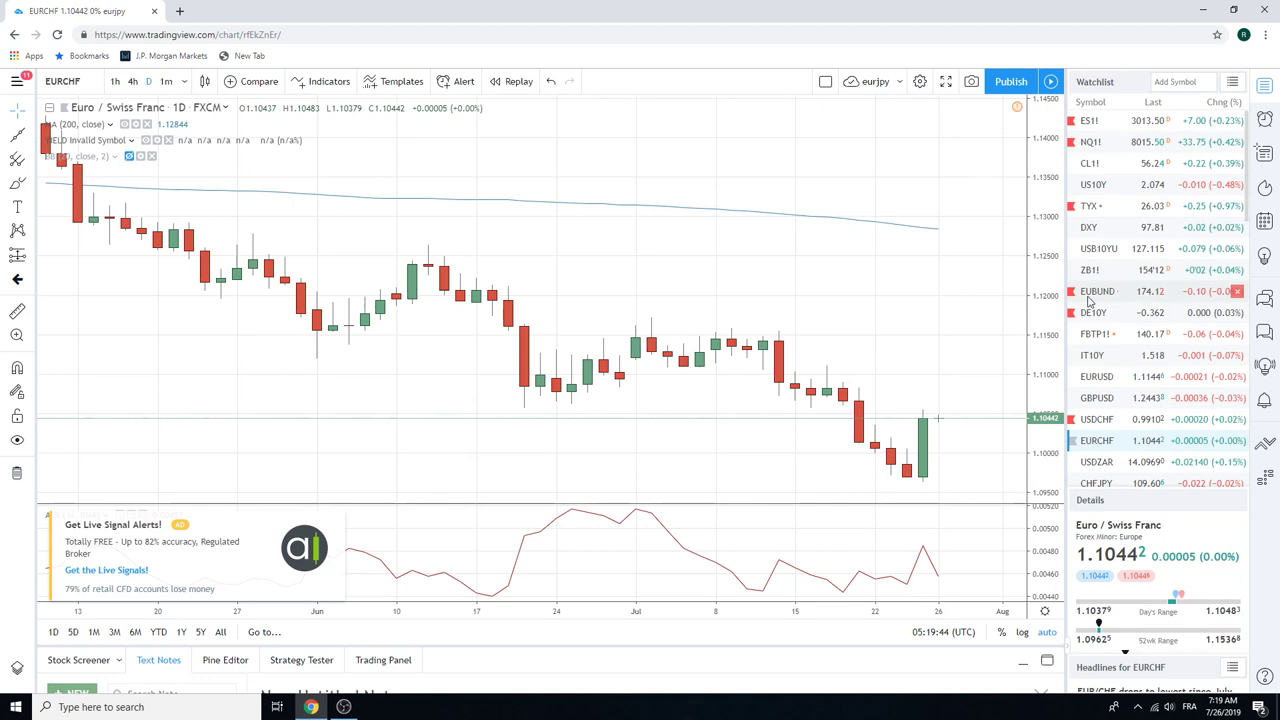
Select USDJPY further down the watchlist to load its daily chart
{"action": "scroll", "coordinate": [1135, 248], "scroll_direction": "down", "scroll_amount": 1}
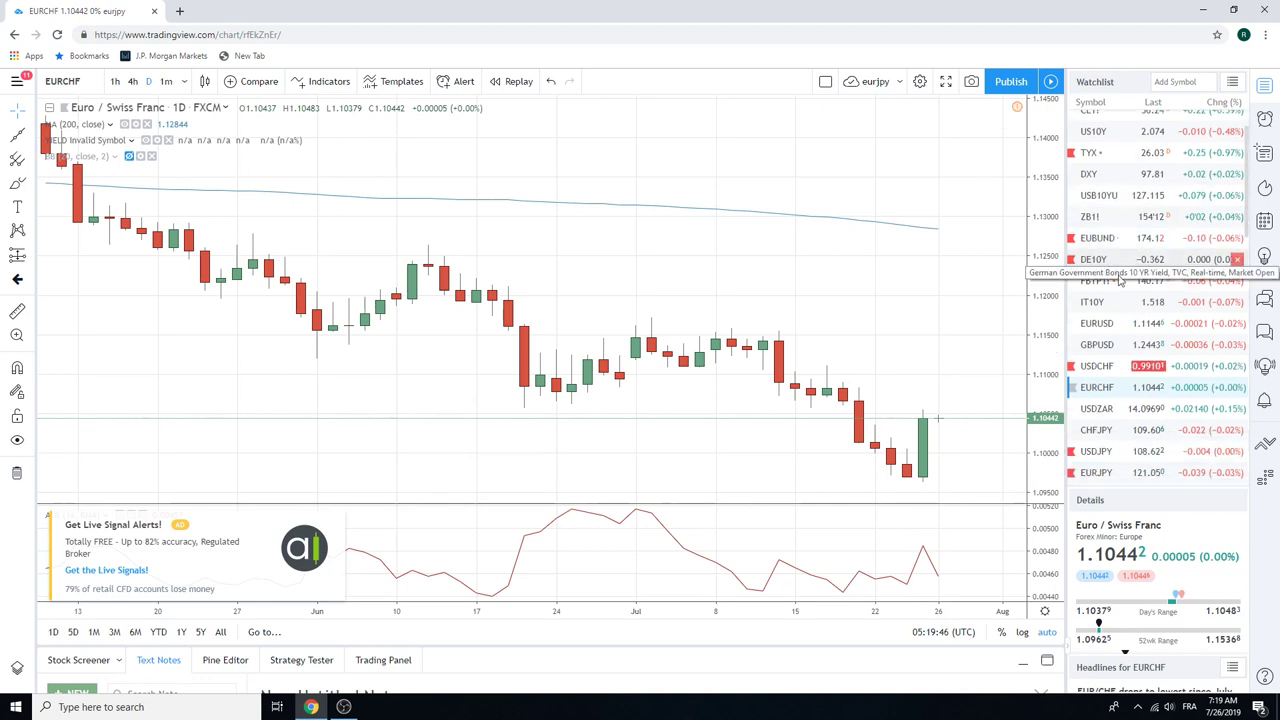
{"action": "left_click", "coordinate": [1110, 451]}
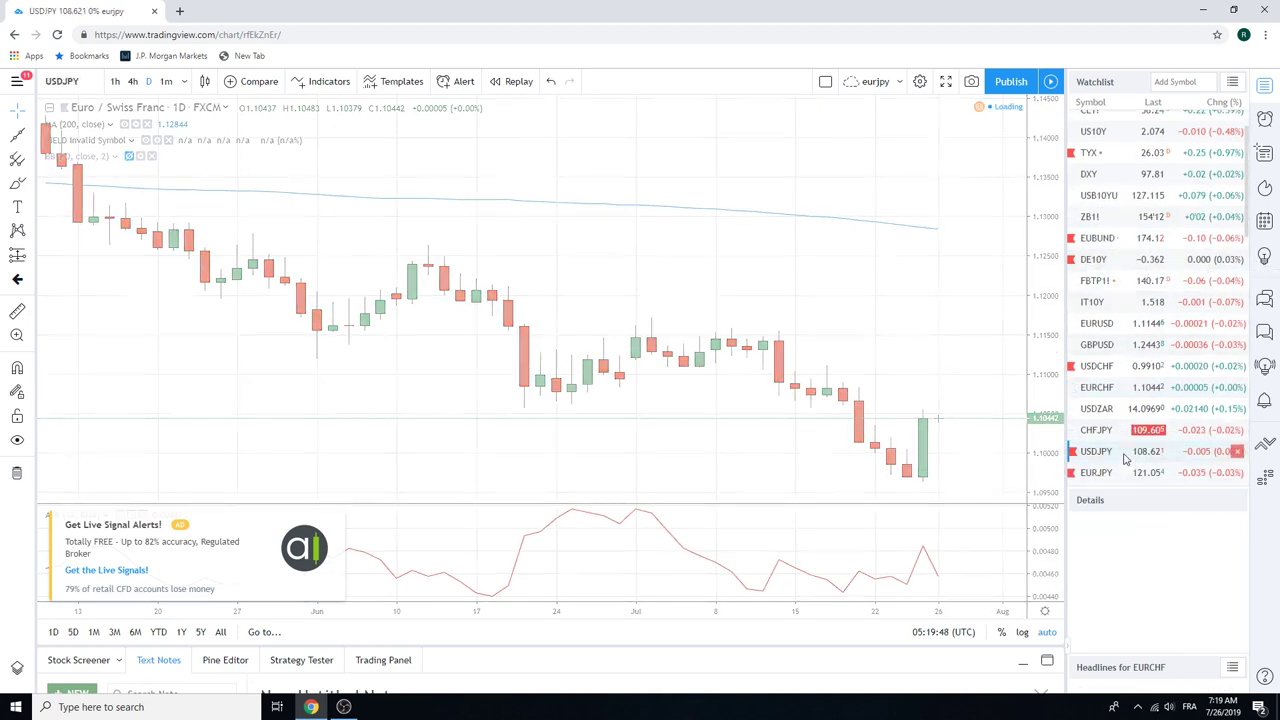